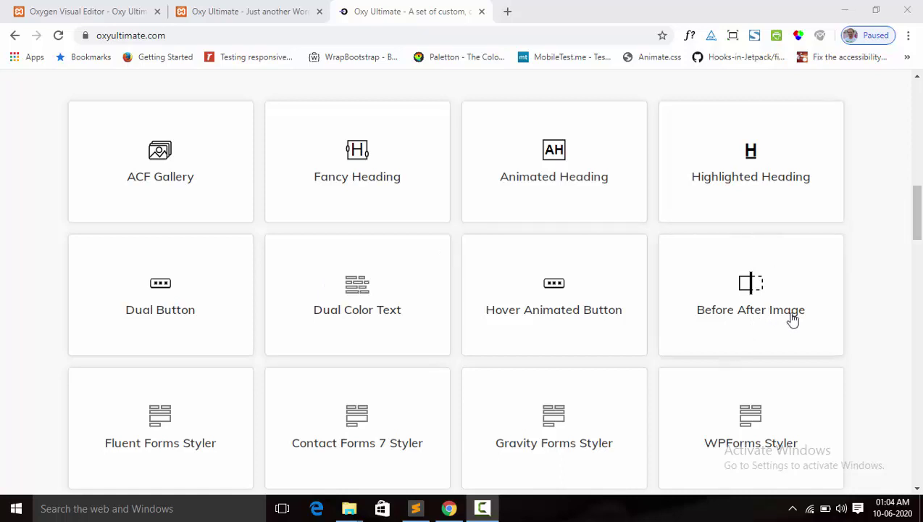
- Switch from the Oxy Ultimate website to the Oxygen Visual Editor tab
click(134, 8)
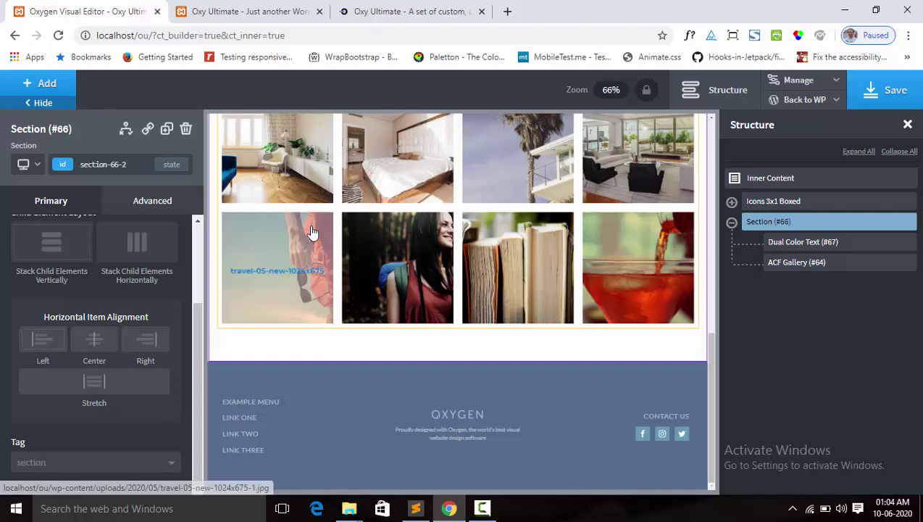
- Add an Oxy Ultimate Before After Image element below the photo gallery, then close the Structure panel
click(40, 86)
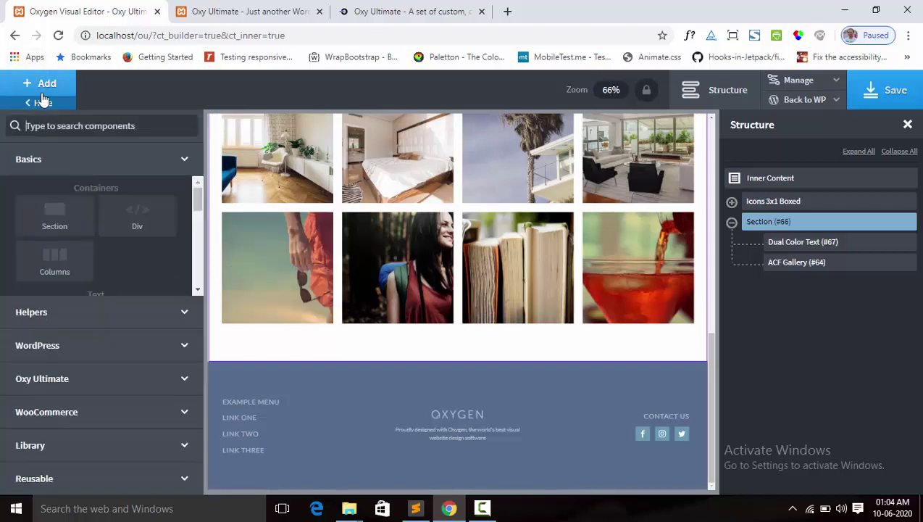
click(64, 381)
drag(195, 301, 195, 309)
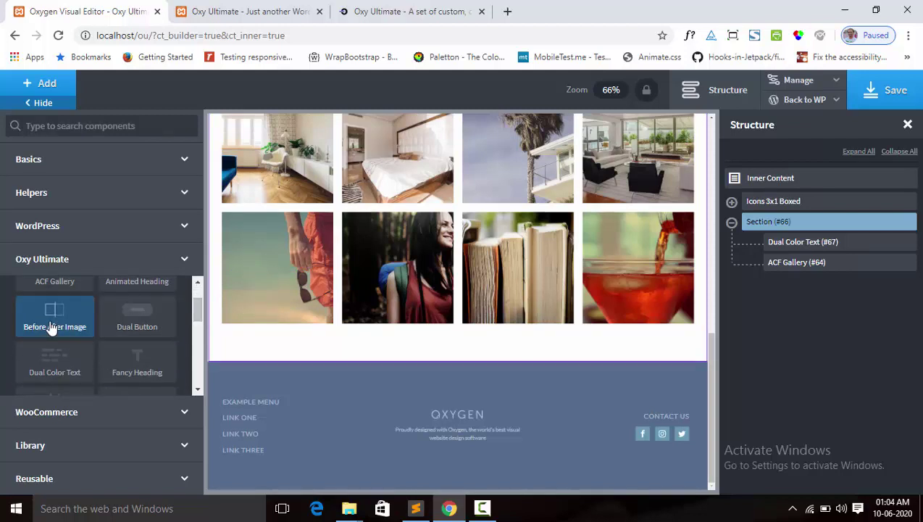
click(52, 327)
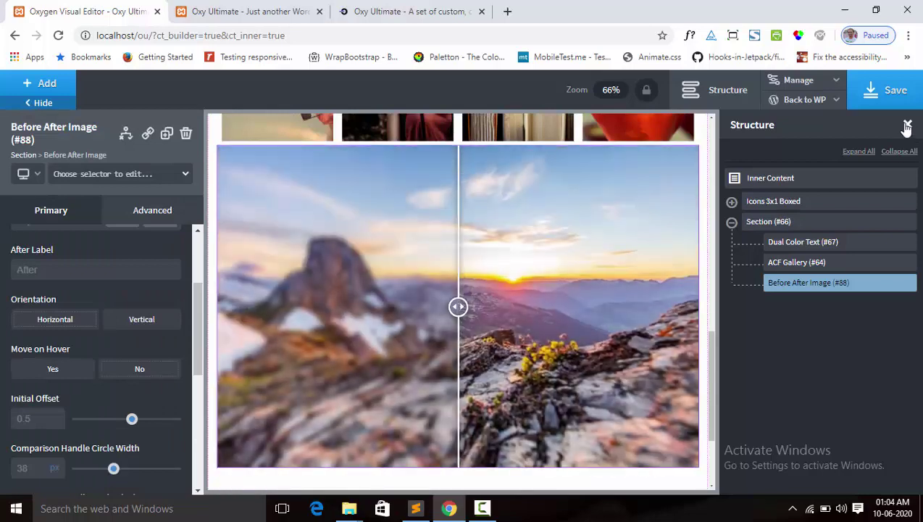
click(909, 126)
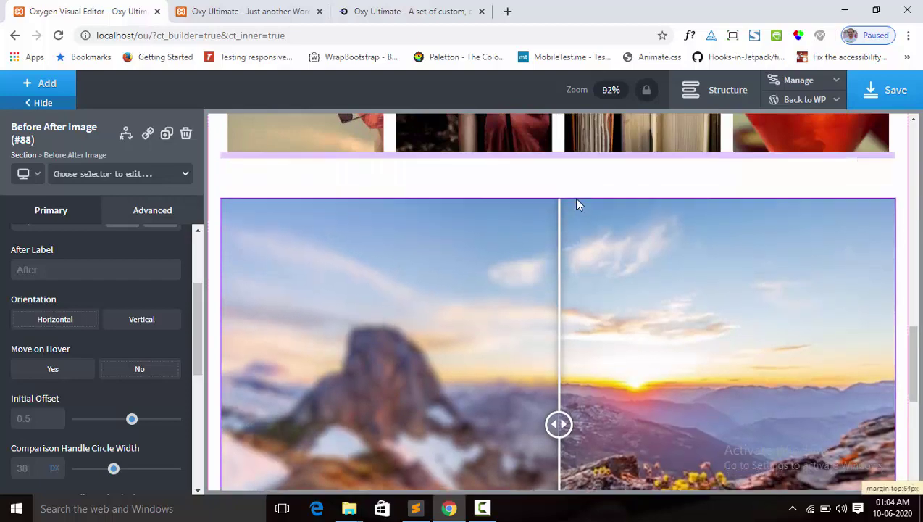
click(573, 197)
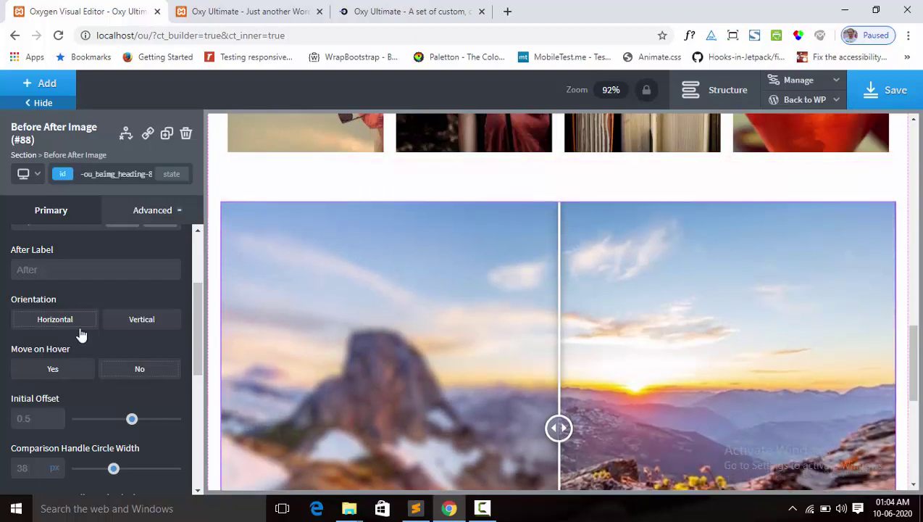
scroll(81, 334, up, 2)
scroll(81, 335, up, 1)
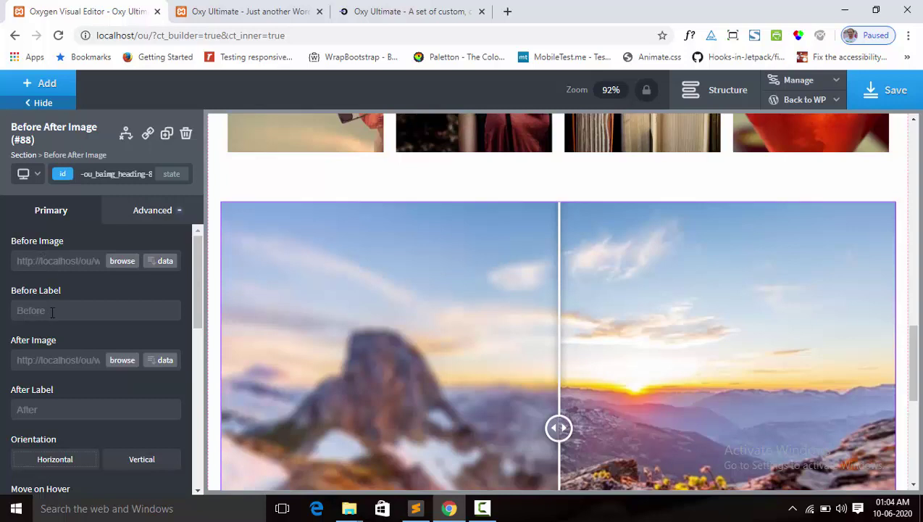
scroll(50, 319, down, 2)
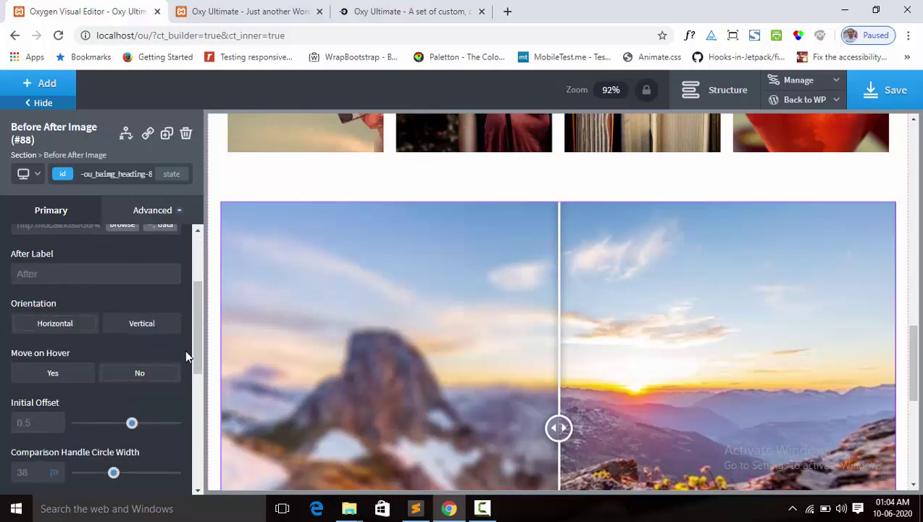
scroll(197, 339, up, 1)
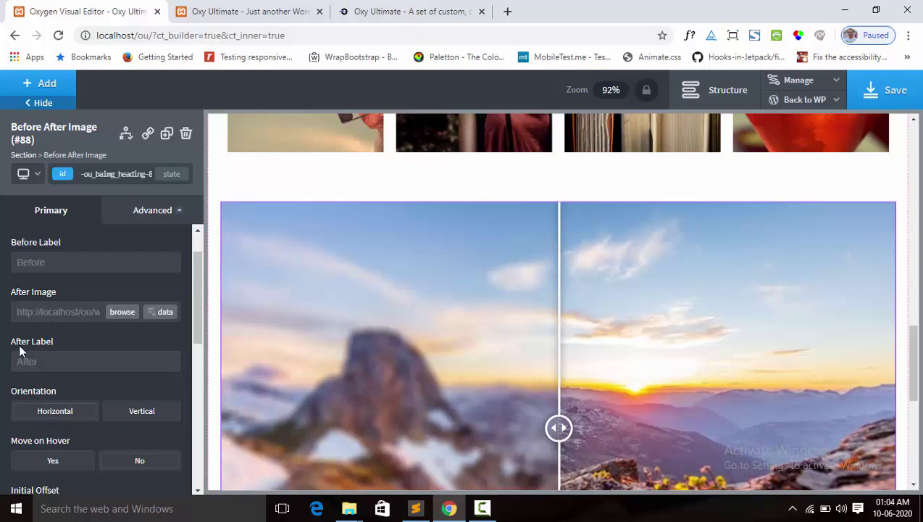
mouse_move(291, 417)
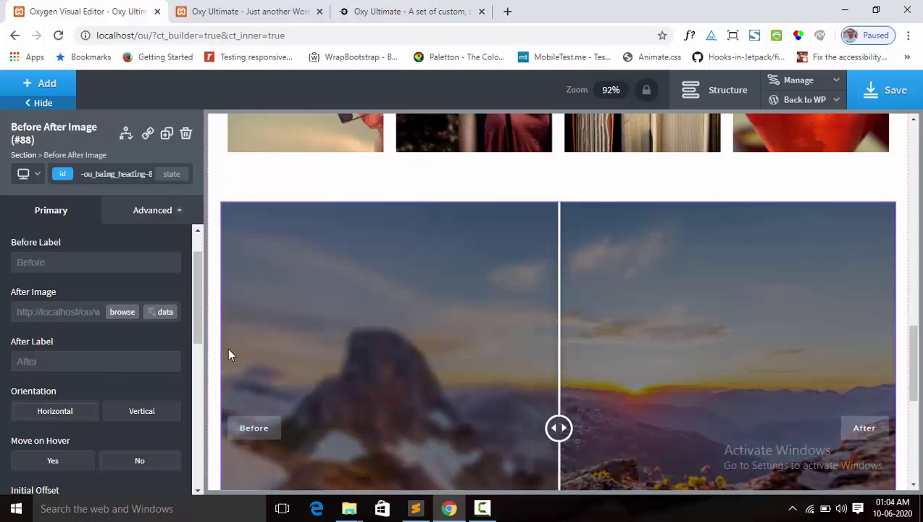
scroll(200, 312, down, 2)
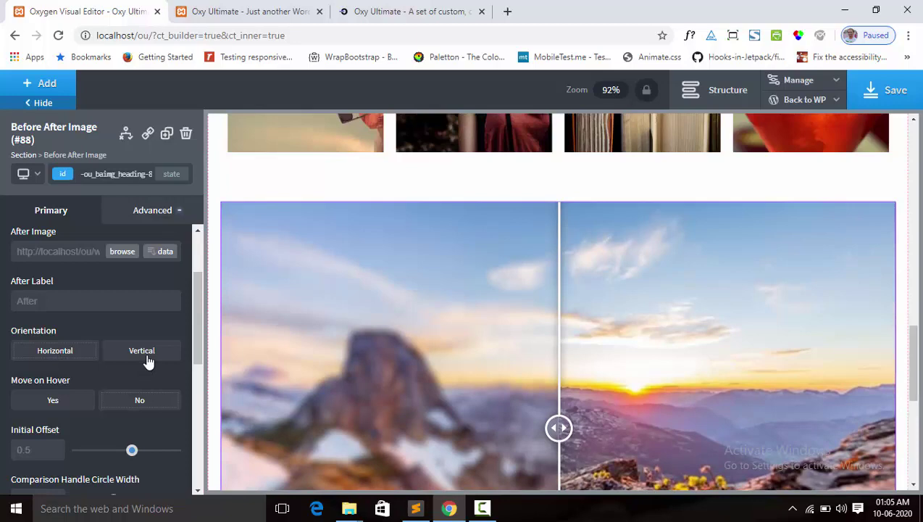
- Apply params to preview the comparison in vertical orientation
scroll(147, 362, down, 5)
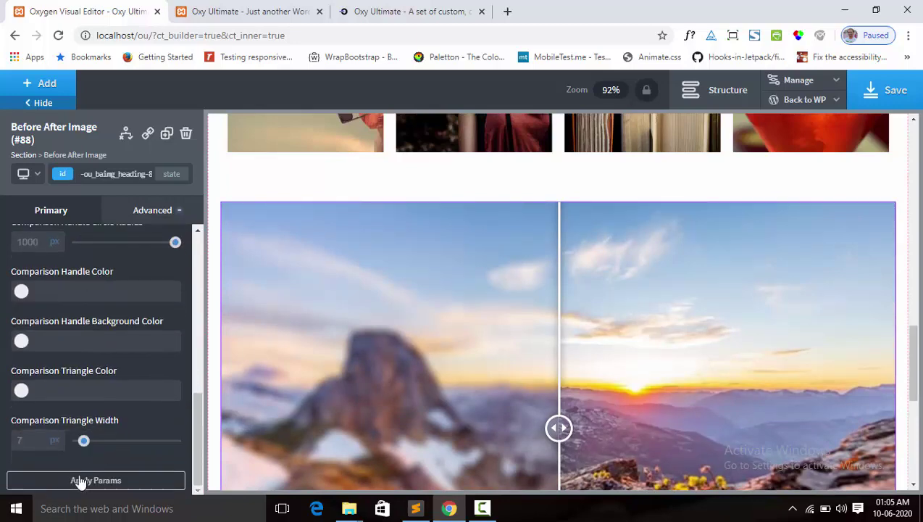
click(80, 481)
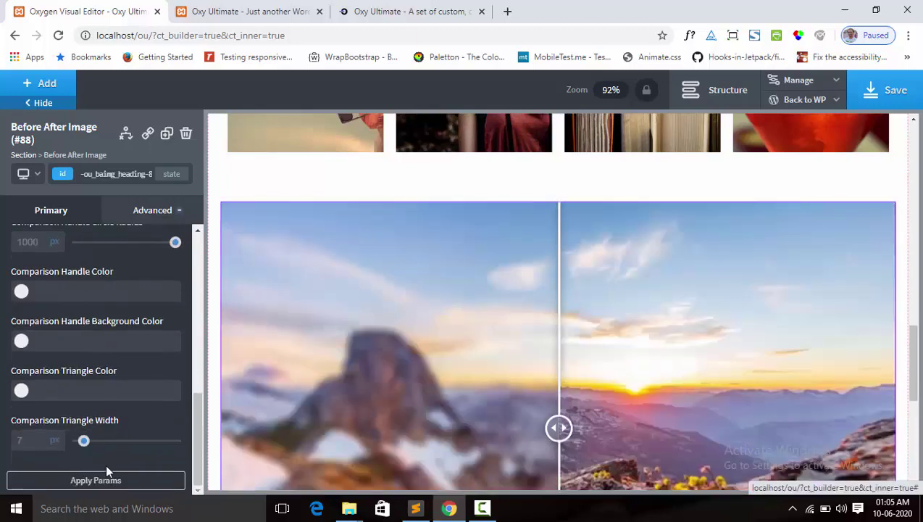
scroll(135, 304, up, 4)
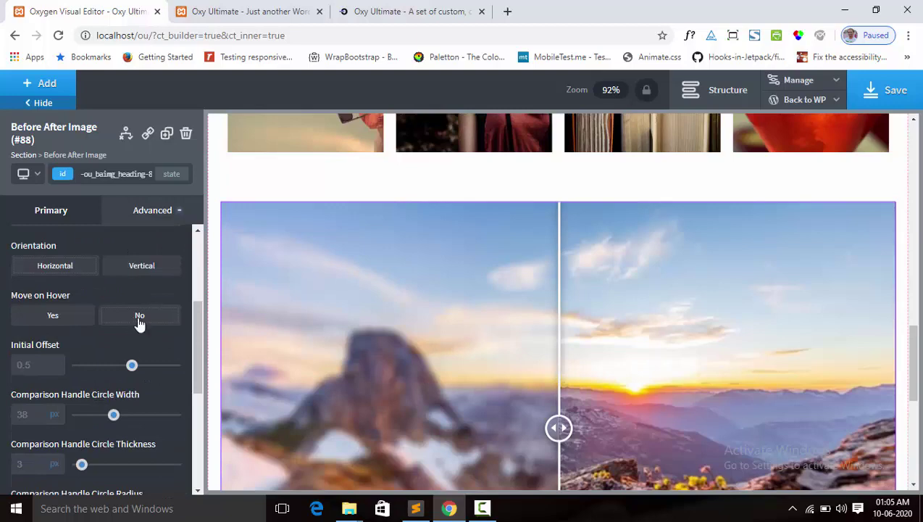
scroll(140, 376, up, 2)
scroll(140, 402, down, 8)
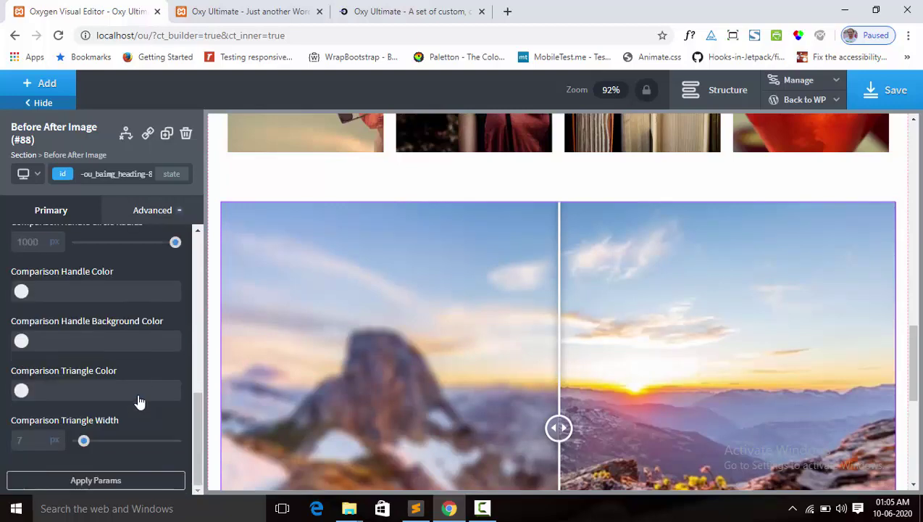
click(115, 479)
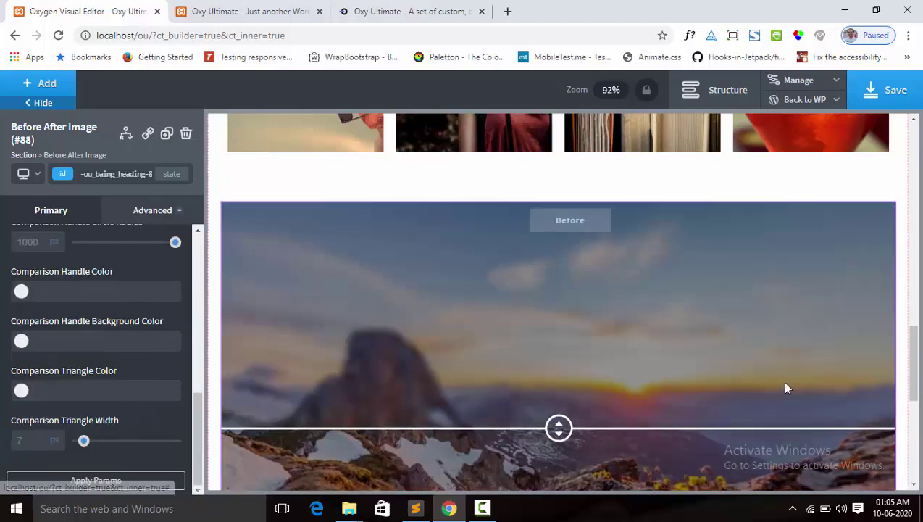
- Set the comparison orientation back to horizontal and apply it
scroll(768, 384, down, 2)
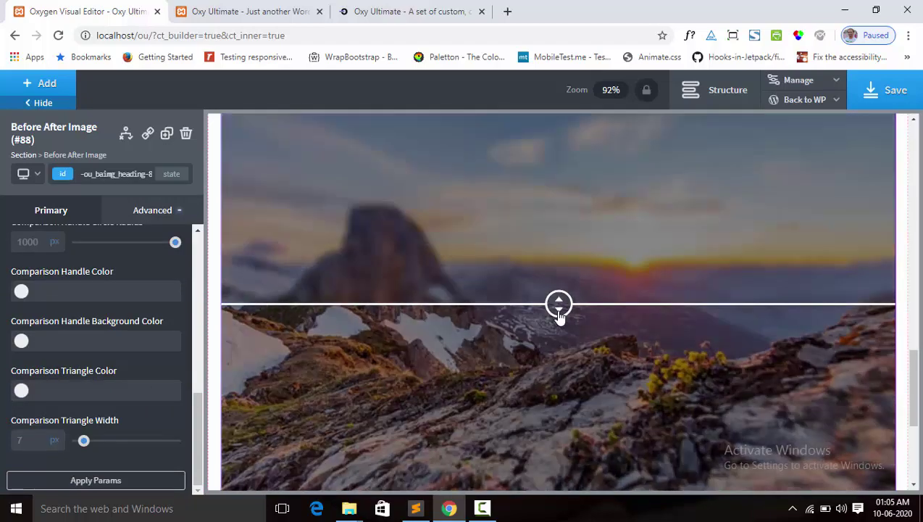
scroll(558, 317, up, 2)
scroll(560, 315, down, 2)
scroll(102, 350, up, 1)
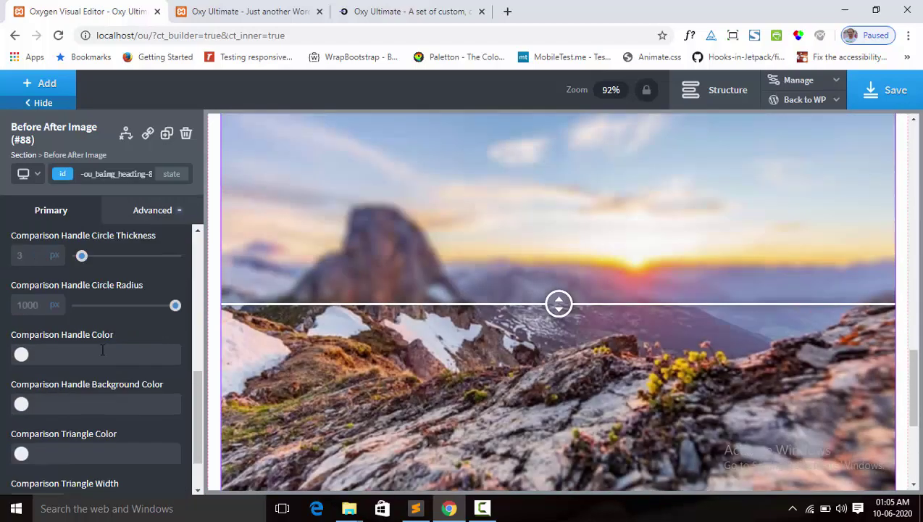
scroll(103, 350, up, 5)
click(51, 403)
scroll(51, 413, down, 7)
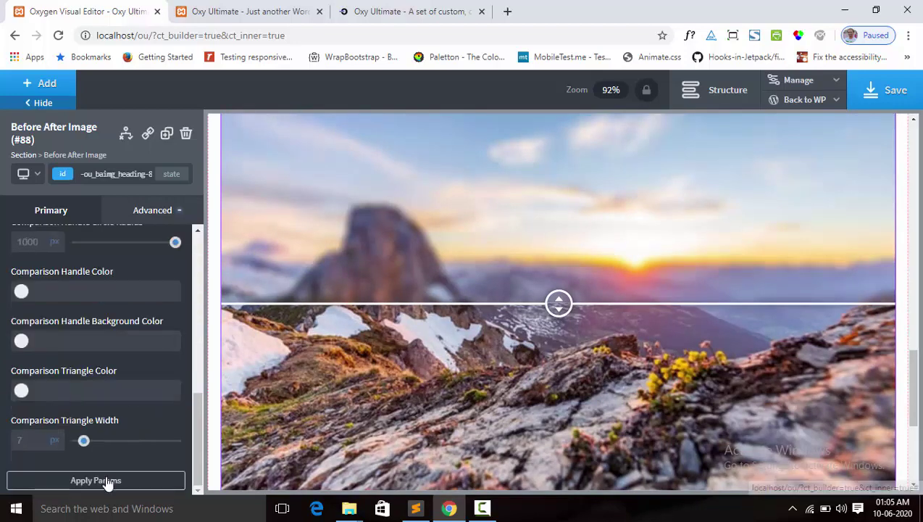
click(107, 482)
- Raise the initial offset to 0.7 and apply it to the preview
scroll(117, 404, up, 5)
scroll(117, 404, up, 5)
scroll(117, 404, down, 4)
scroll(116, 404, up, 4)
scroll(118, 411, down, 4)
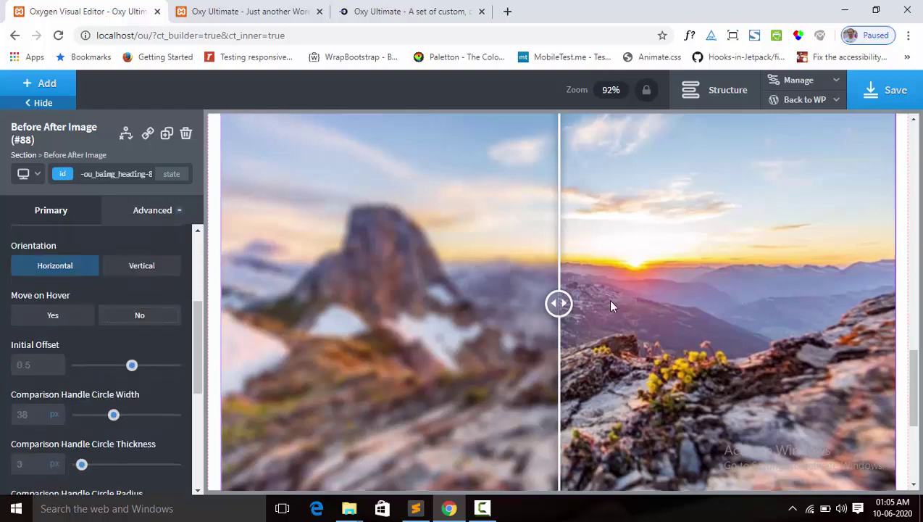
mouse_move(580, 322)
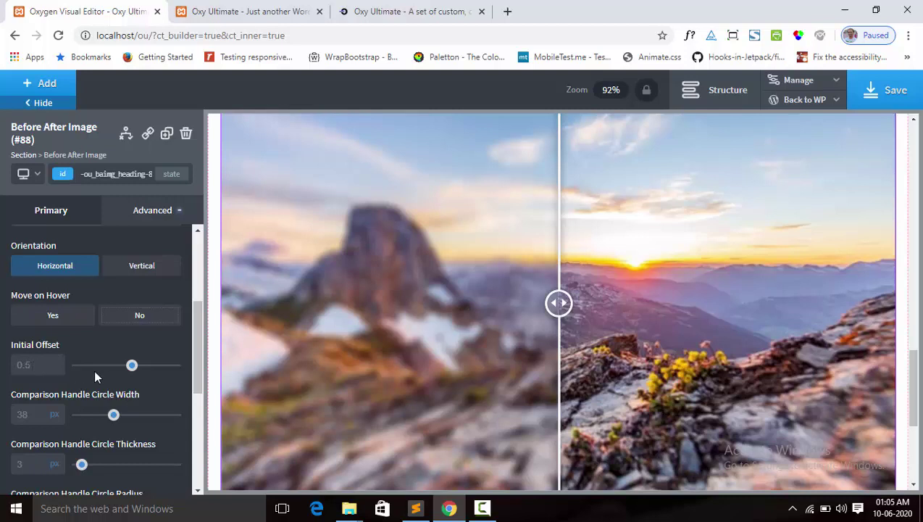
drag(132, 366, 159, 377)
scroll(145, 390, down, 4)
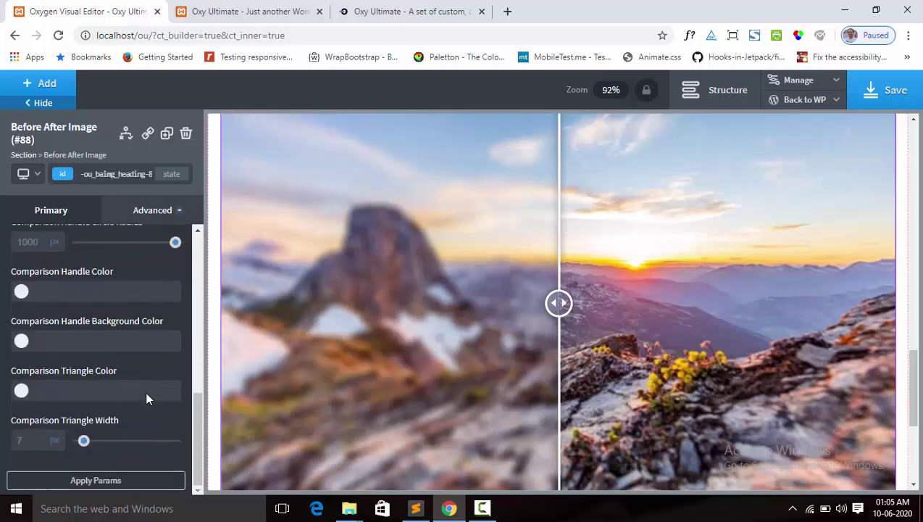
click(86, 481)
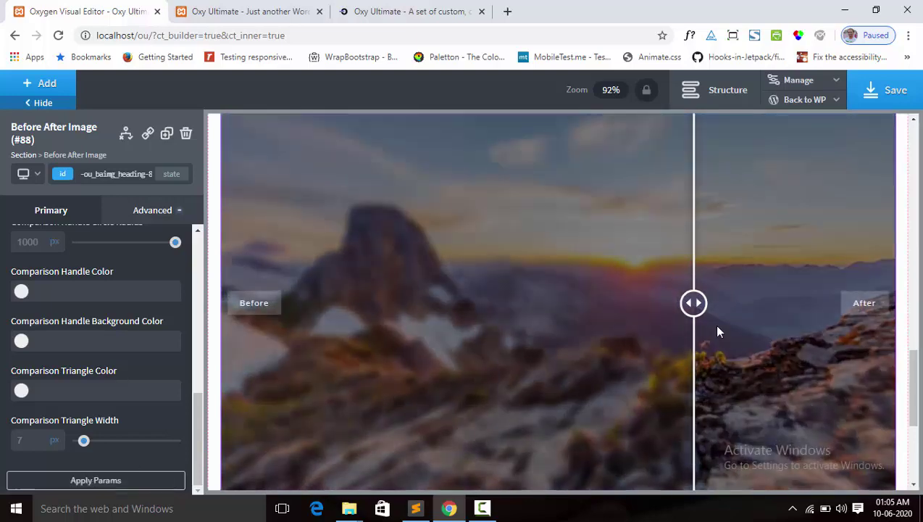
- Widen the handle circle to 53 px, lower the initial offset to 0.4, and apply
scroll(713, 326, up, 2)
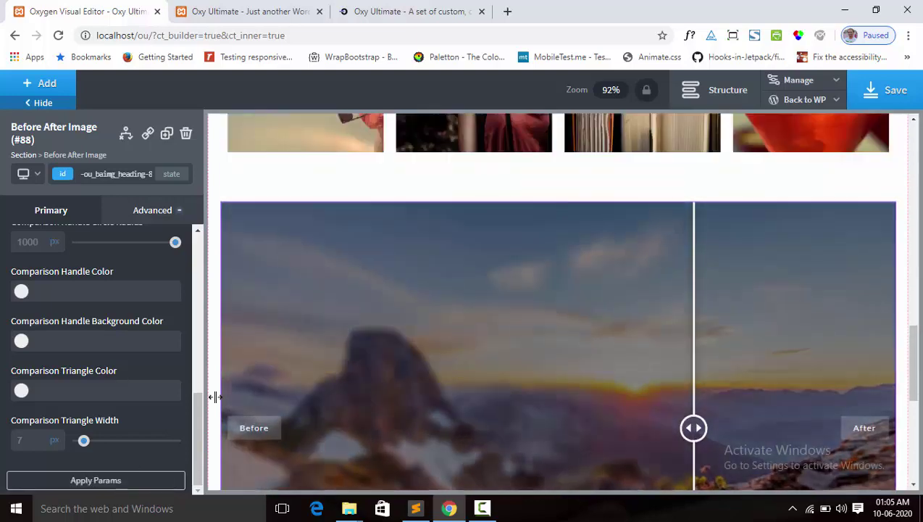
scroll(146, 381, up, 2)
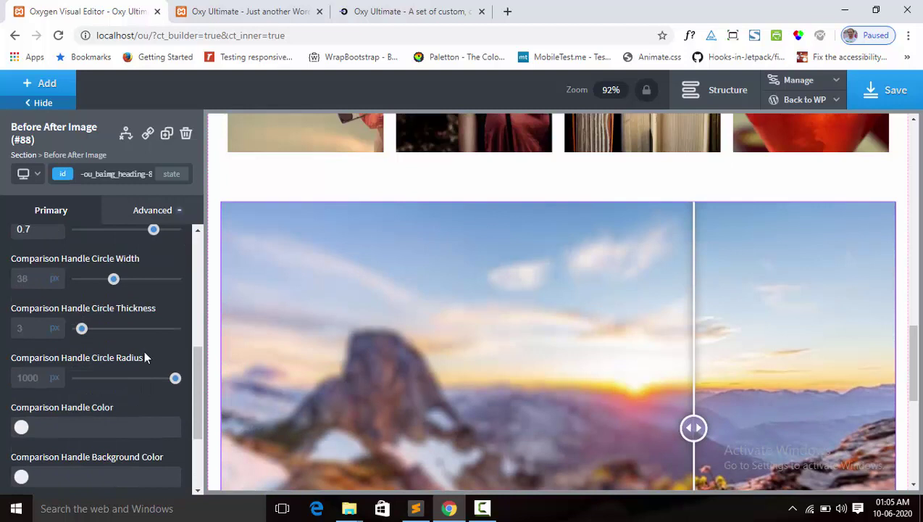
scroll(144, 355, up, 2)
drag(195, 357, 197, 366)
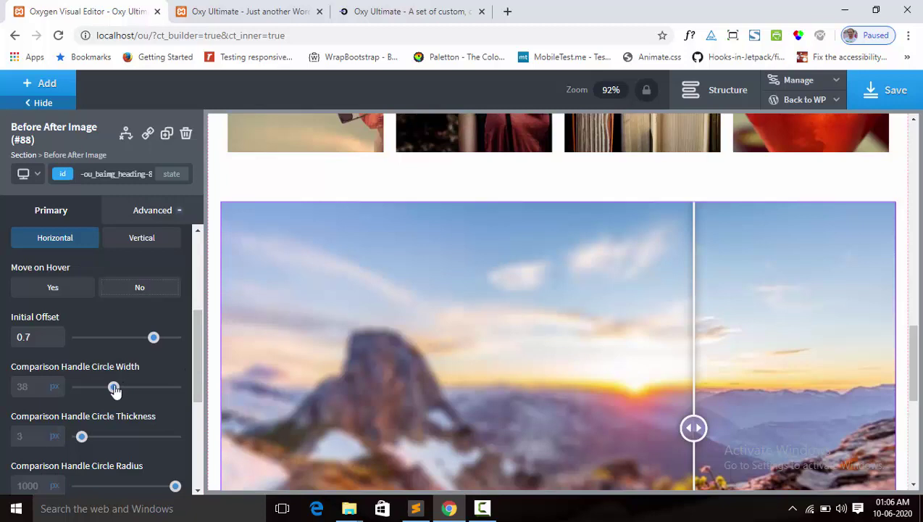
mouse_move(114, 390)
mouse_down()
mouse_move(95, 394)
mouse_move(130, 392)
mouse_up()
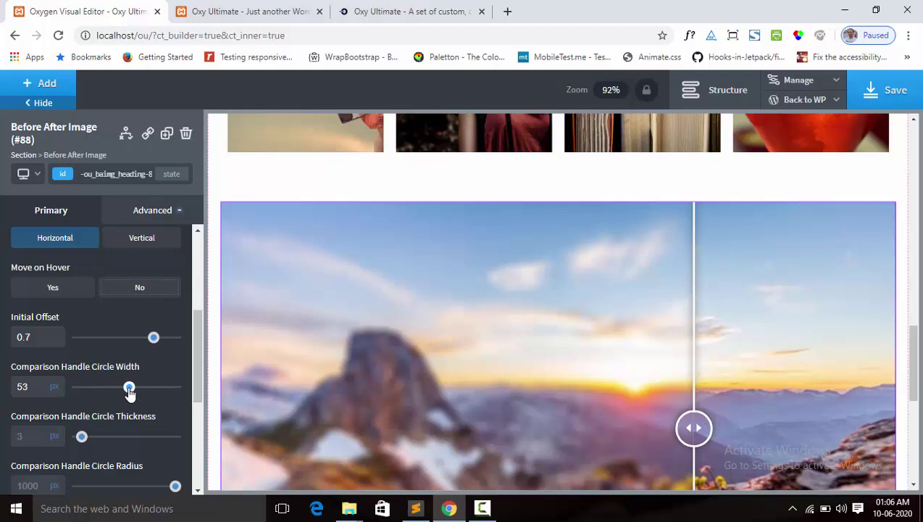
click(120, 339)
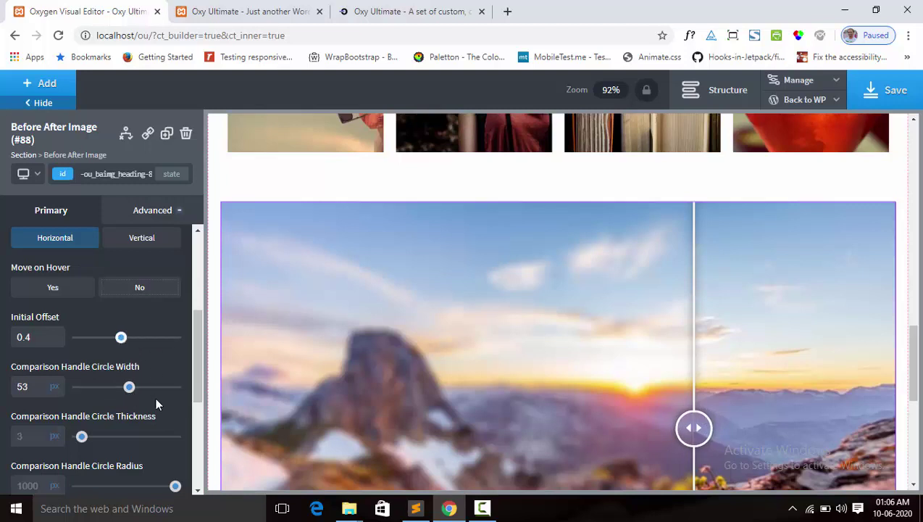
scroll(155, 404, down, 3)
click(110, 479)
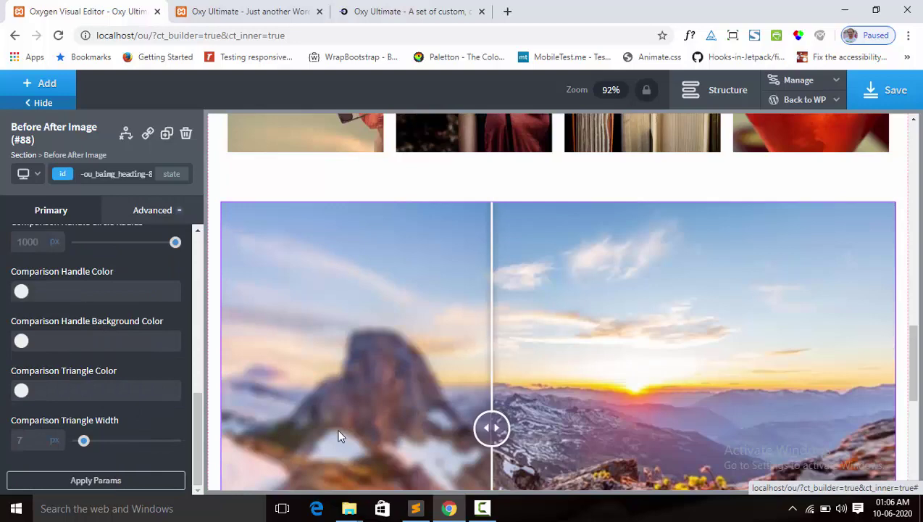
scroll(147, 401, up, 2)
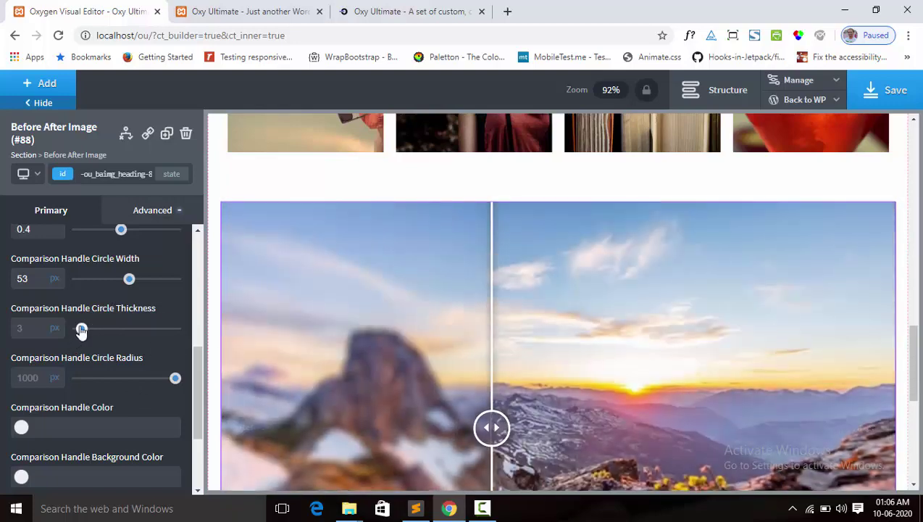
- Reduce the comparison handle circle radius to 10 px
mouse_move(82, 330)
mouse_down()
mouse_move(107, 332)
mouse_move(82, 331)
mouse_up()
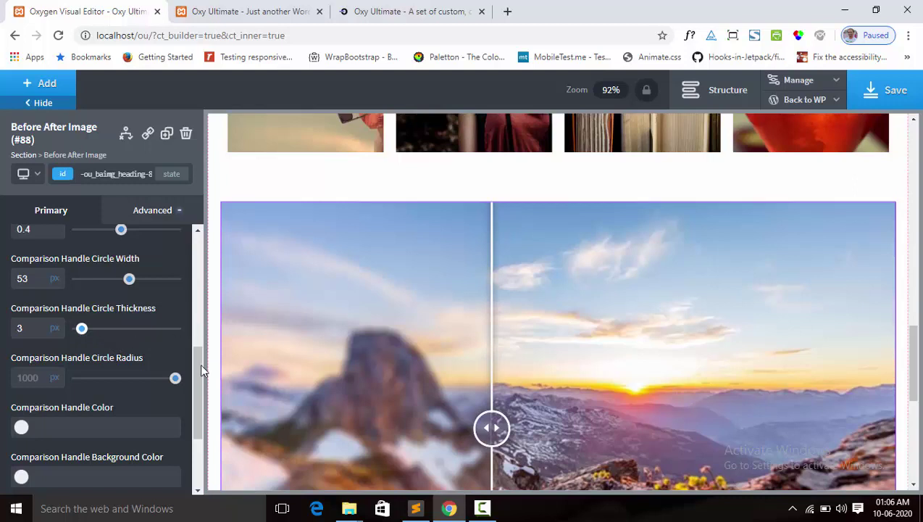
drag(198, 371, 190, 392)
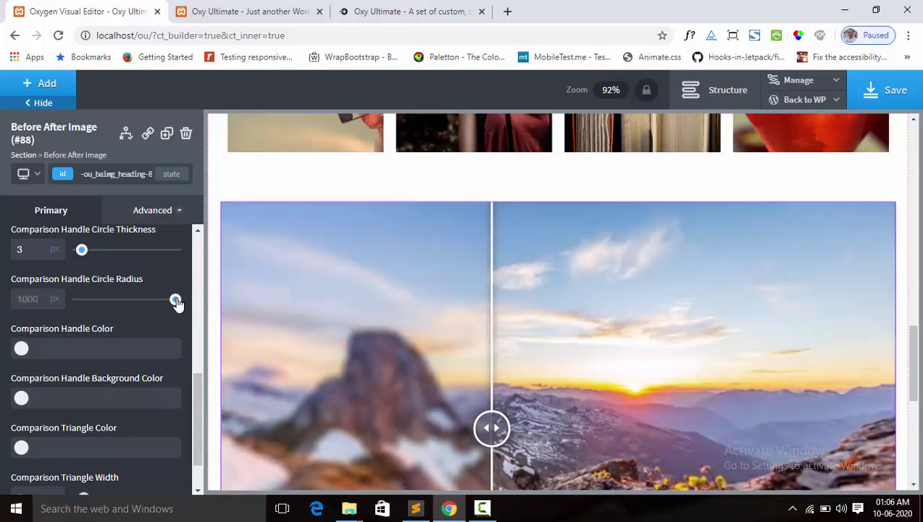
drag(174, 298, 78, 309)
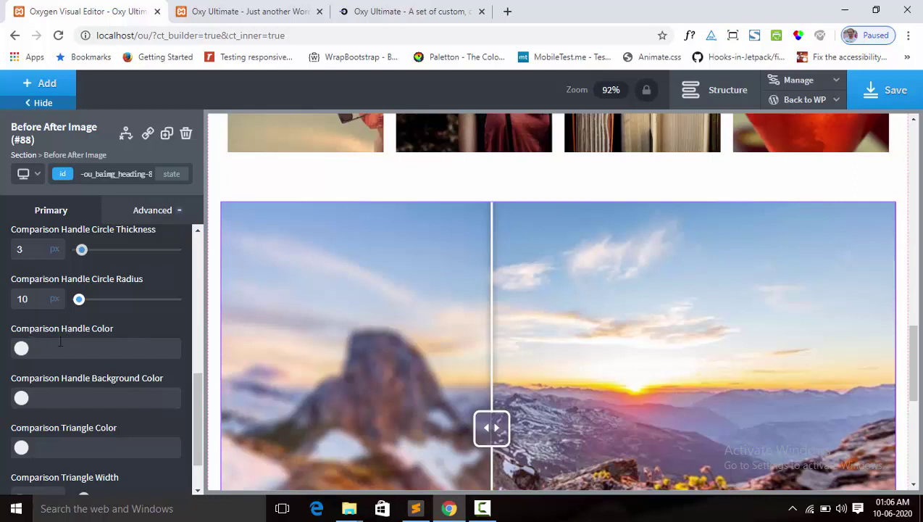
- Set the handle colour to pale grey-blue #dee2ed
click(24, 352)
drag(54, 396, 126, 424)
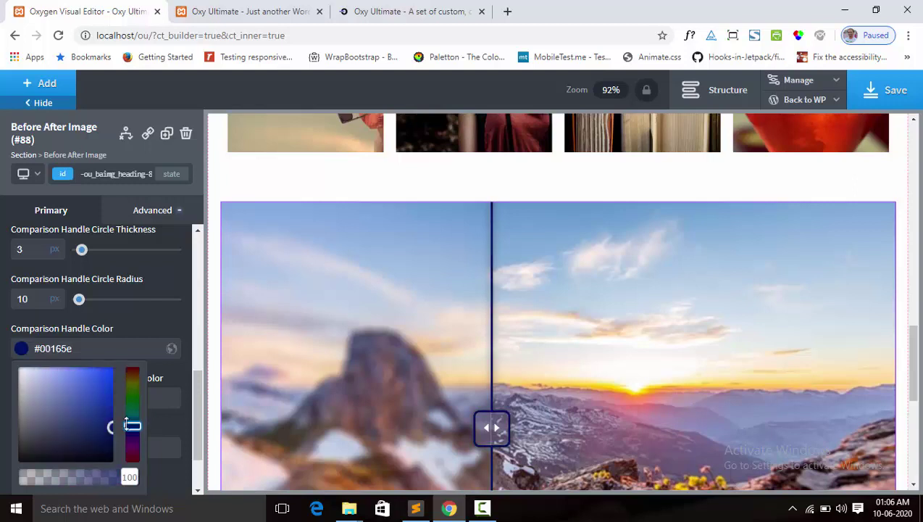
drag(92, 395, 33, 353)
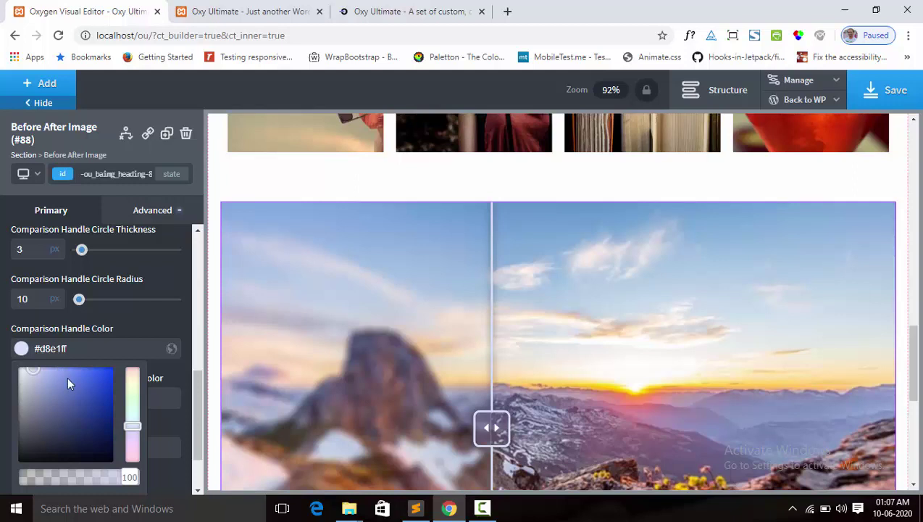
drag(34, 374, 19, 374)
click(138, 326)
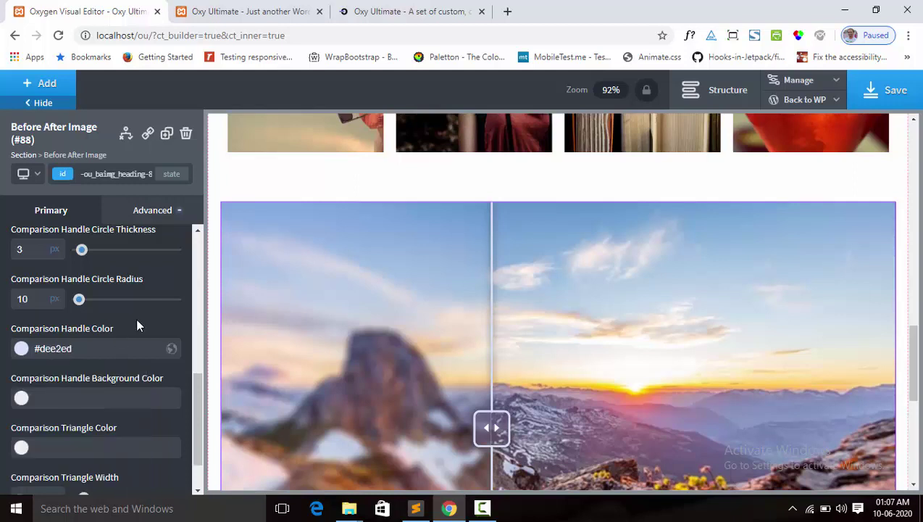
- Give the handle a translucent blue background, rgba(104,189,255,0.38)
scroll(138, 324, down, 1)
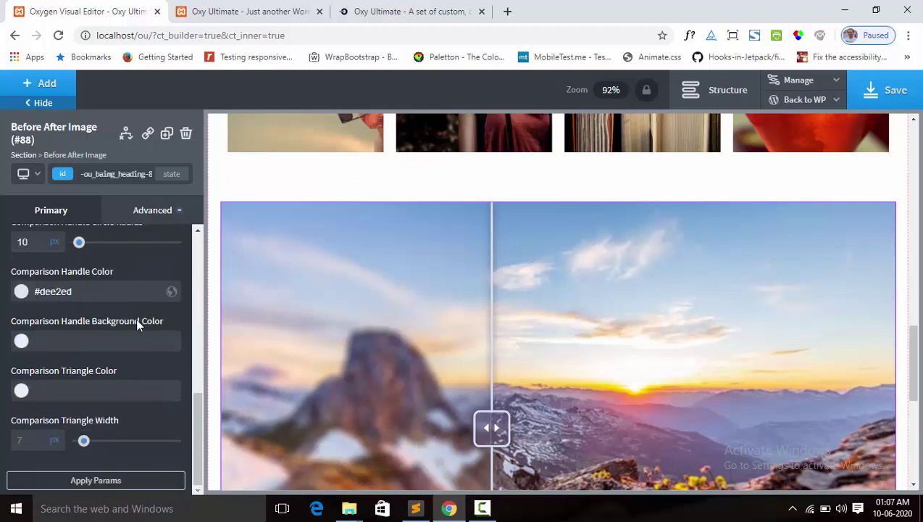
click(22, 344)
click(31, 399)
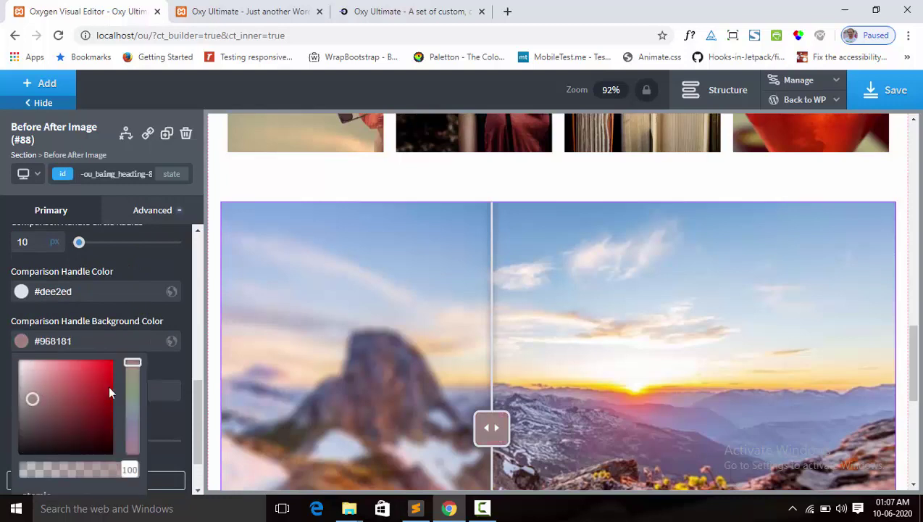
drag(138, 402, 134, 413)
drag(97, 388, 74, 358)
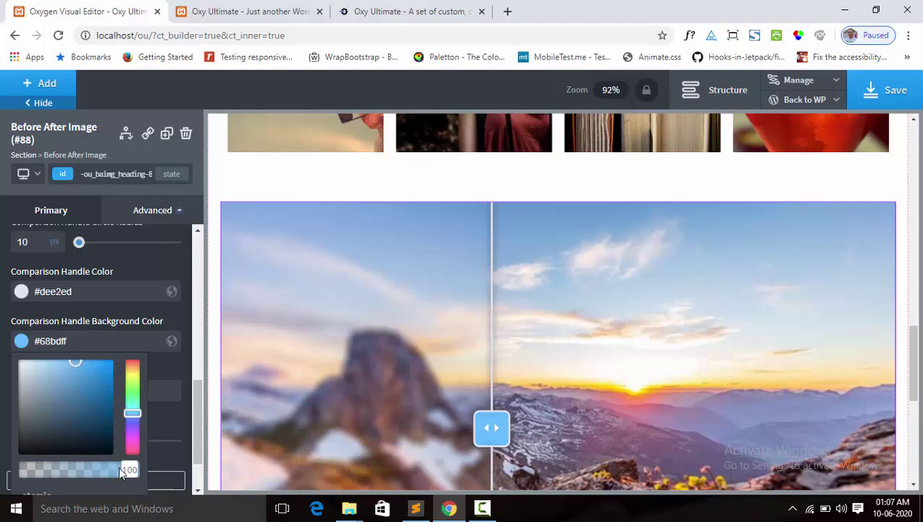
drag(85, 467, 67, 468)
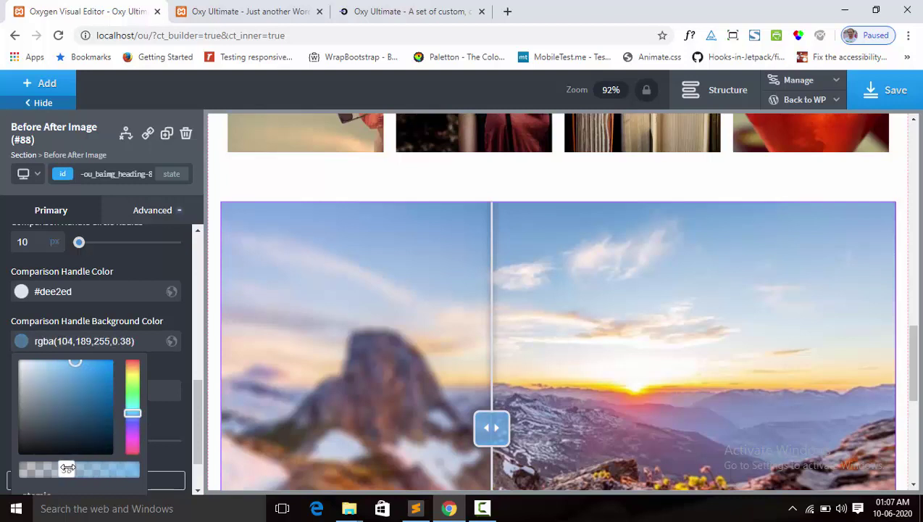
click(158, 378)
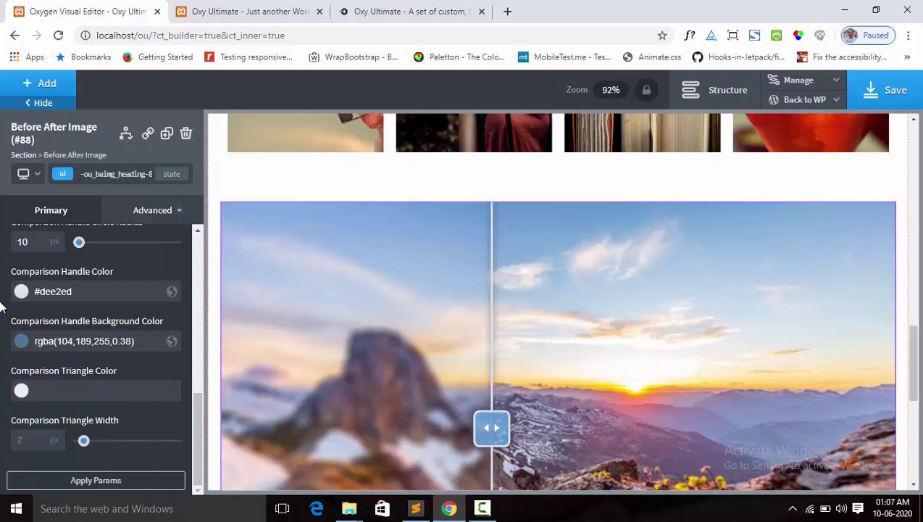